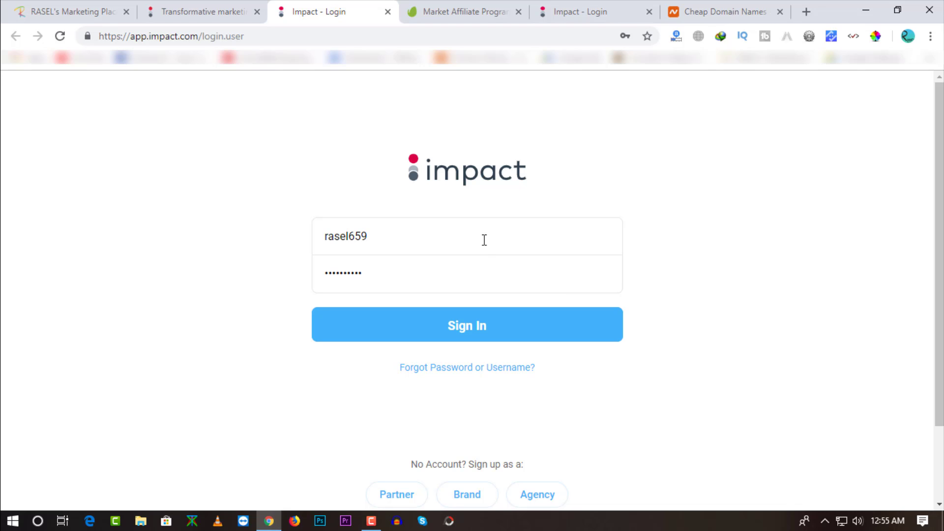
Step: View the Impact homepage, the Envato Market affiliate program page and the Namecheap homepage among the open pages
left_click(217, 8)
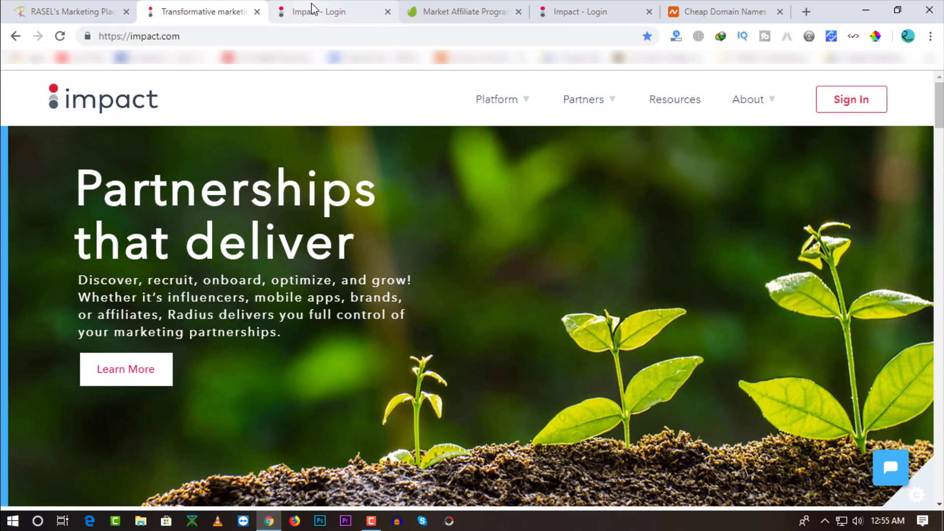
left_click(312, 6)
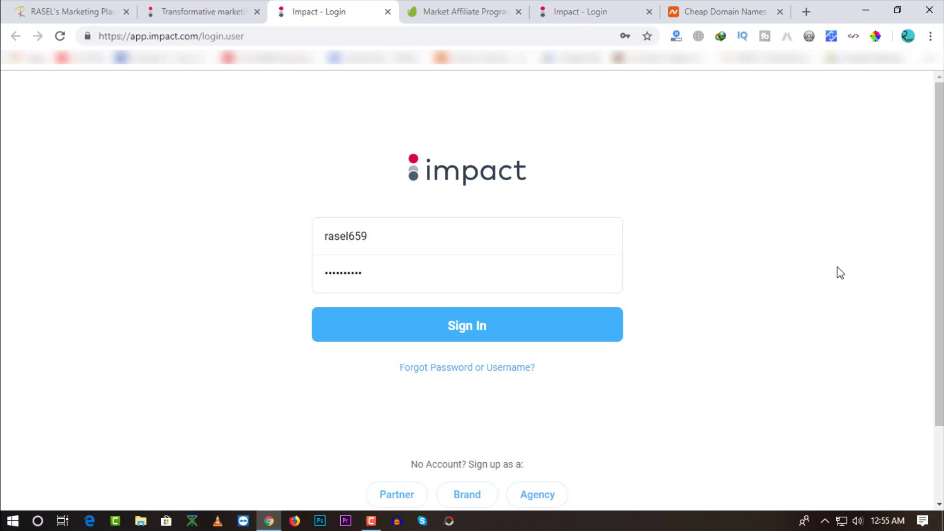
left_click(407, 12)
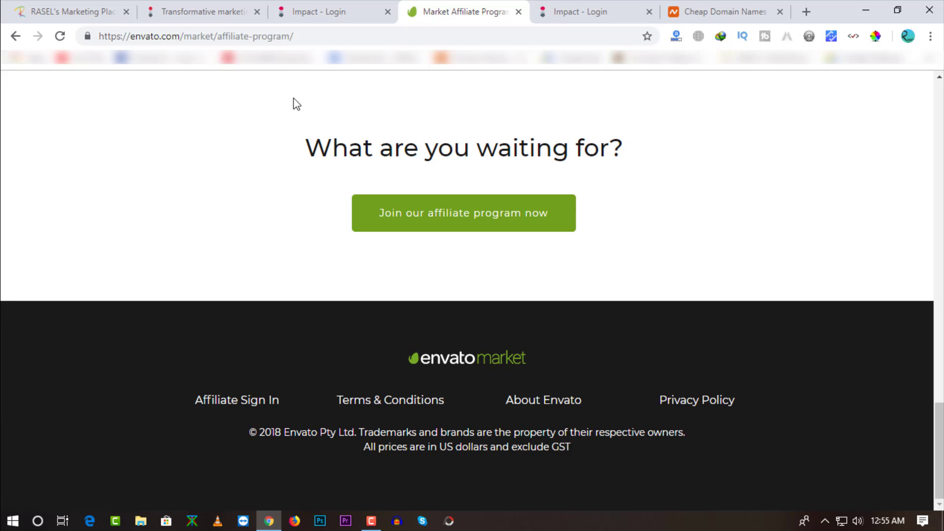
left_click(708, 11)
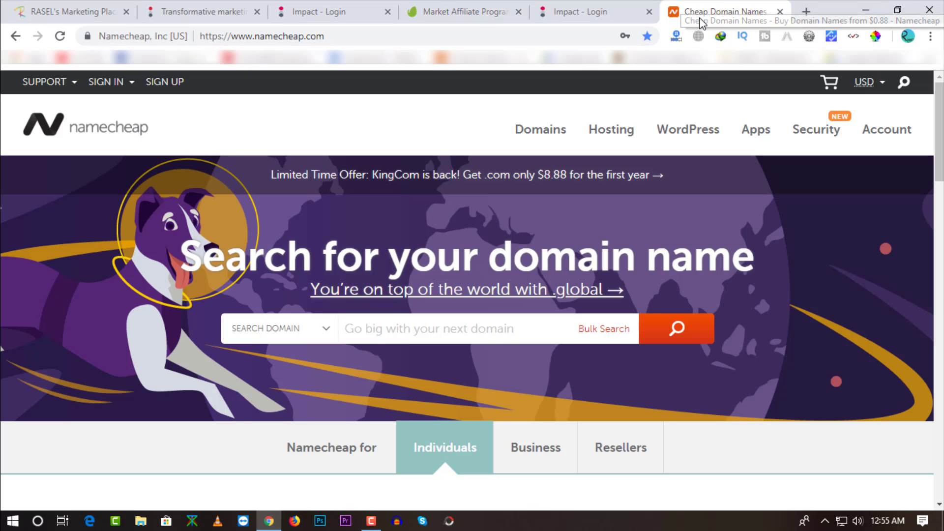
Step: Open the Partner sign-up form from the Impact login page and go through its name, email, username and password fields
left_click(314, 7)
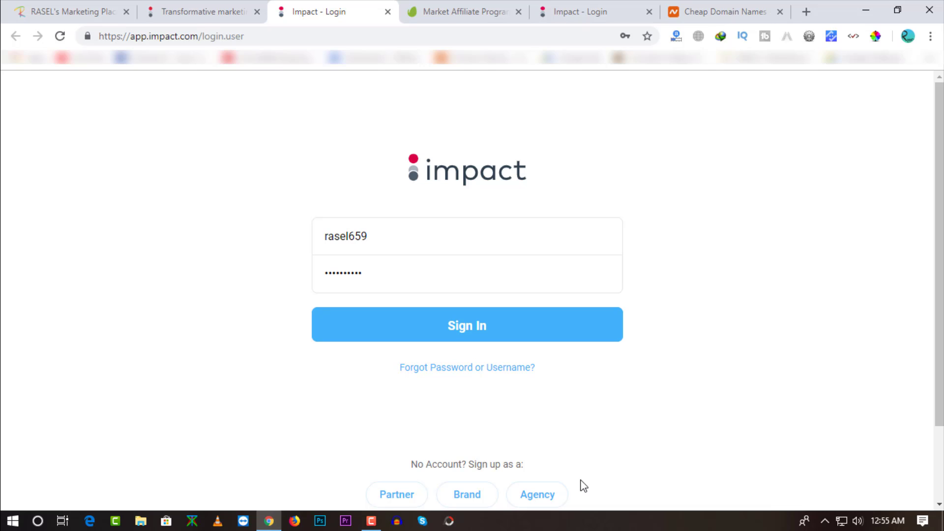
left_click(399, 495)
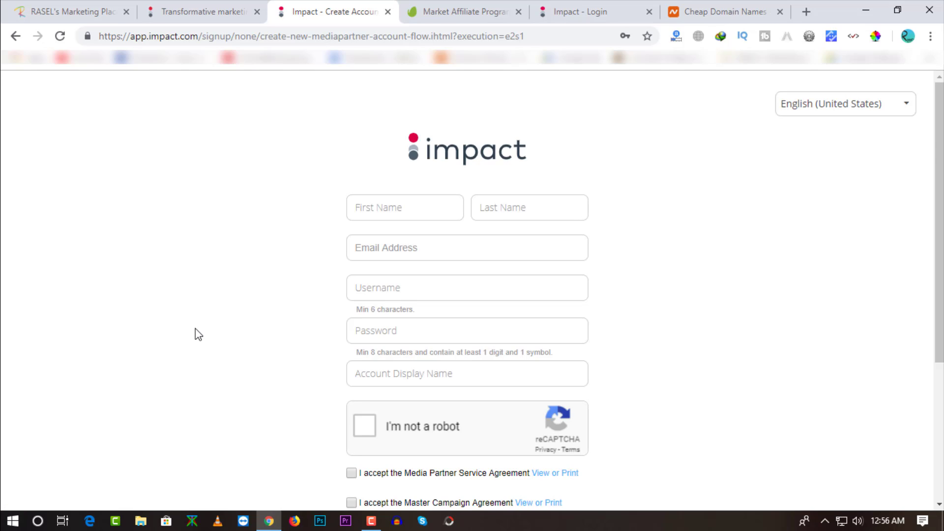
left_click(379, 209)
left_click(494, 207)
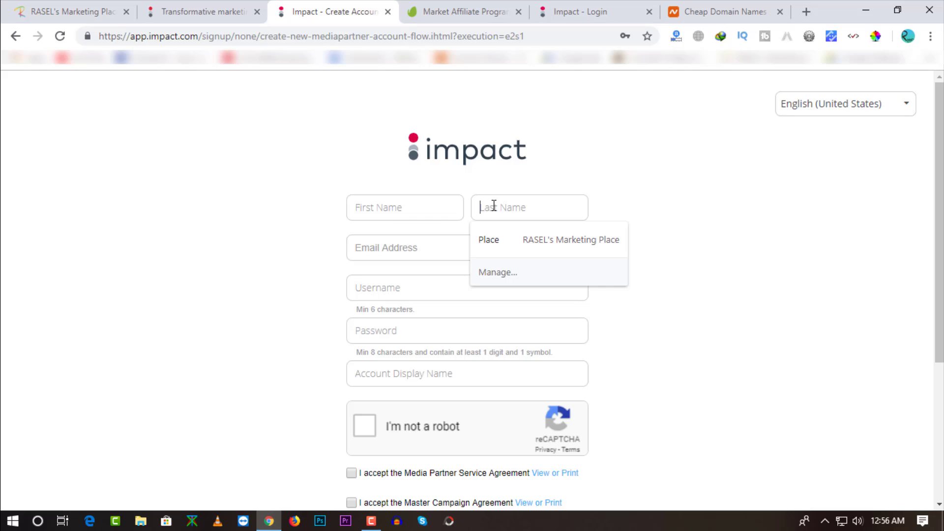
left_click(304, 253)
left_click(373, 253)
left_click(261, 261)
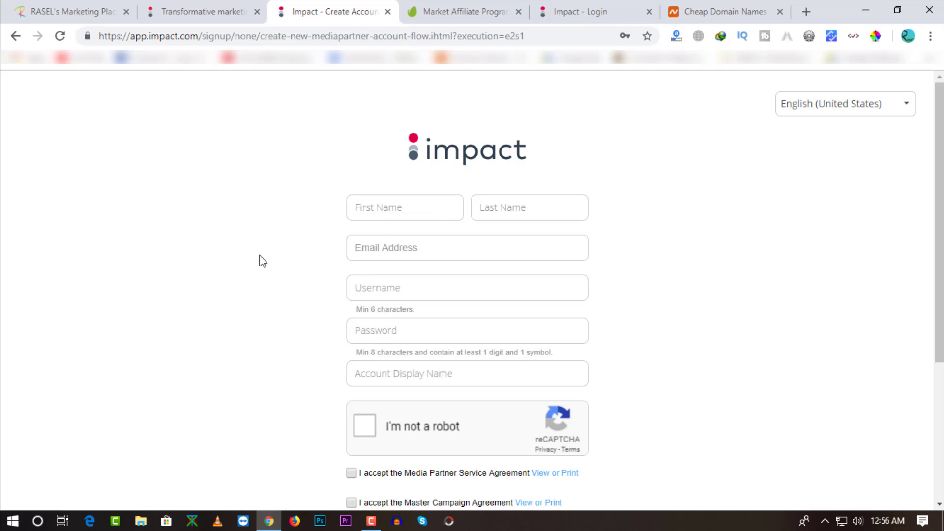
left_click(379, 283)
left_click(354, 326)
Step: Examine the rest of the Partner sign-up form, down to the robot check, the two agreements and account creation
scroll(281, 354, "down", 3)
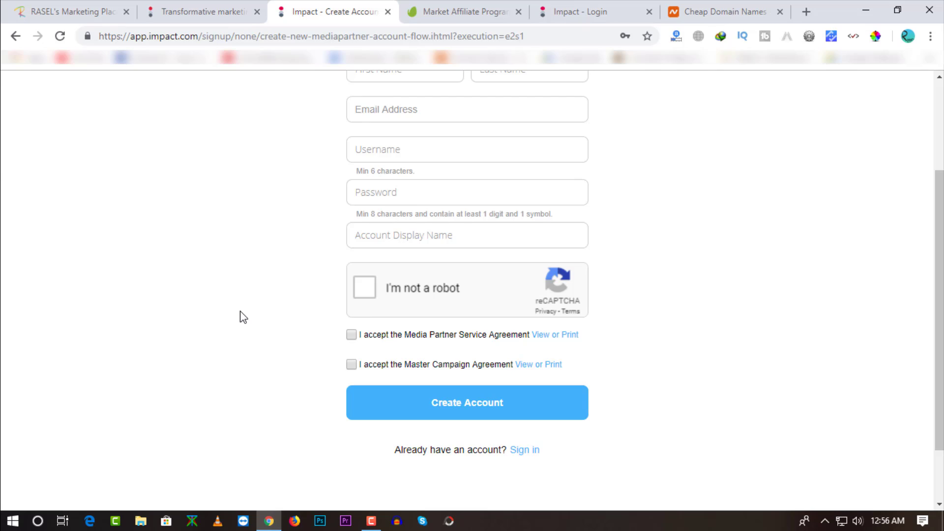
scroll(242, 316, "up", 3)
scroll(246, 317, "down", 3)
scroll(319, 388, "up", 3)
scroll(319, 389, "down", 4)
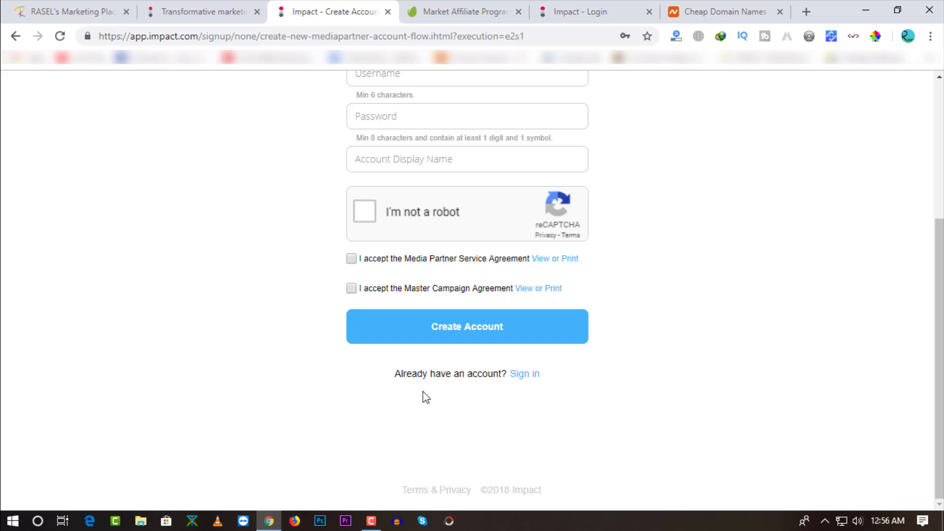
Step: Return to sign-in from the sign-up form, sign in with the saved credentials and open the account dashboard
left_click(531, 376)
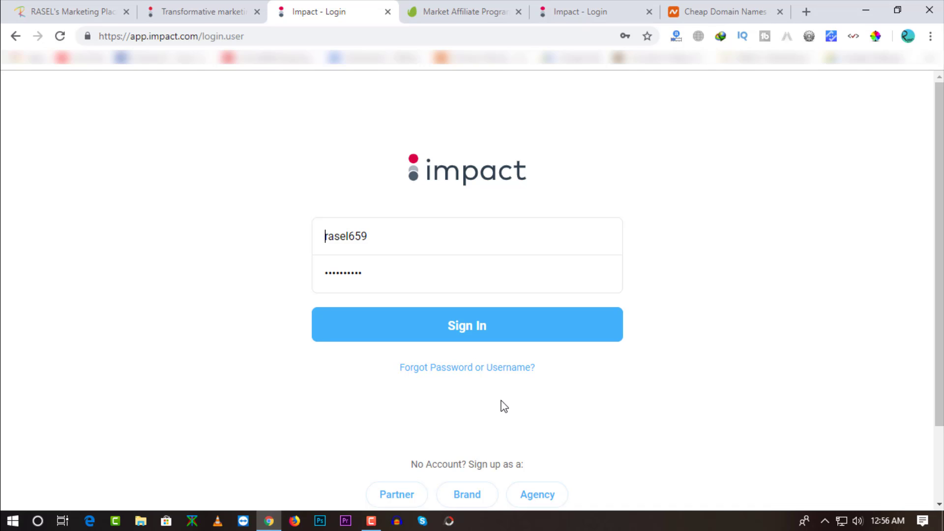
left_click(376, 327)
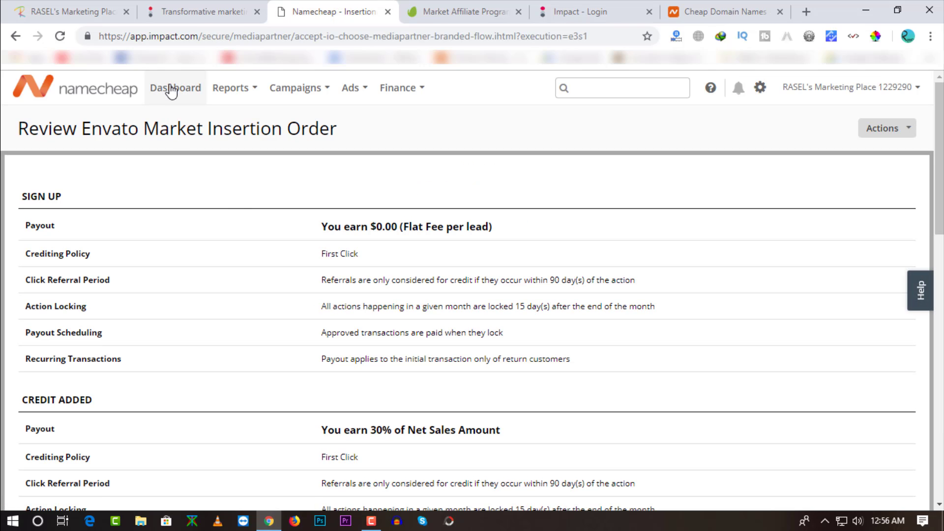
left_click(171, 93)
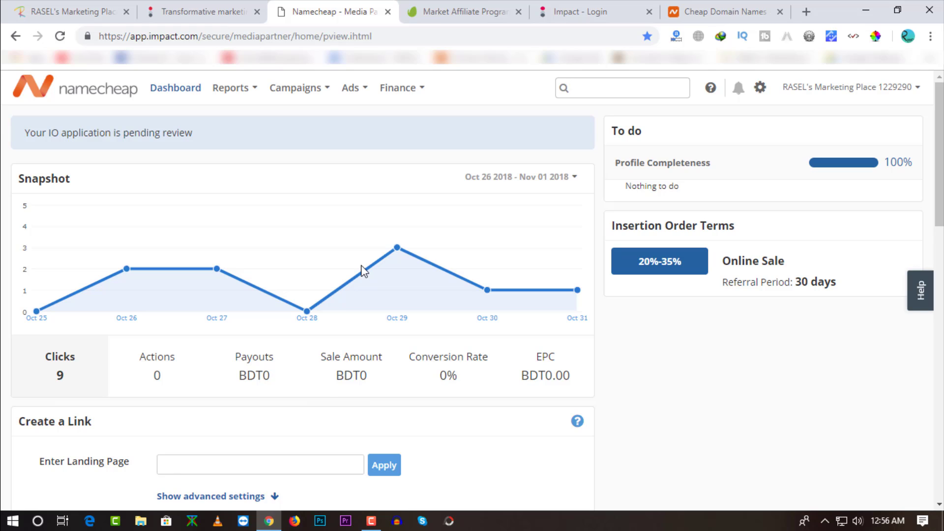
Step: Look through the dashboard's Snapshot, Create a Link and Ads sections
scroll(336, 364, "down", 10)
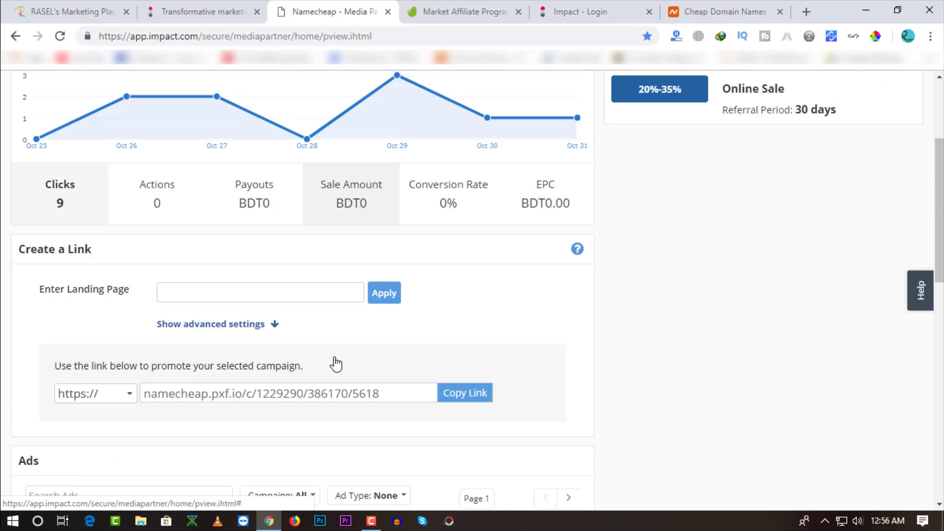
scroll(362, 391, "down", 5)
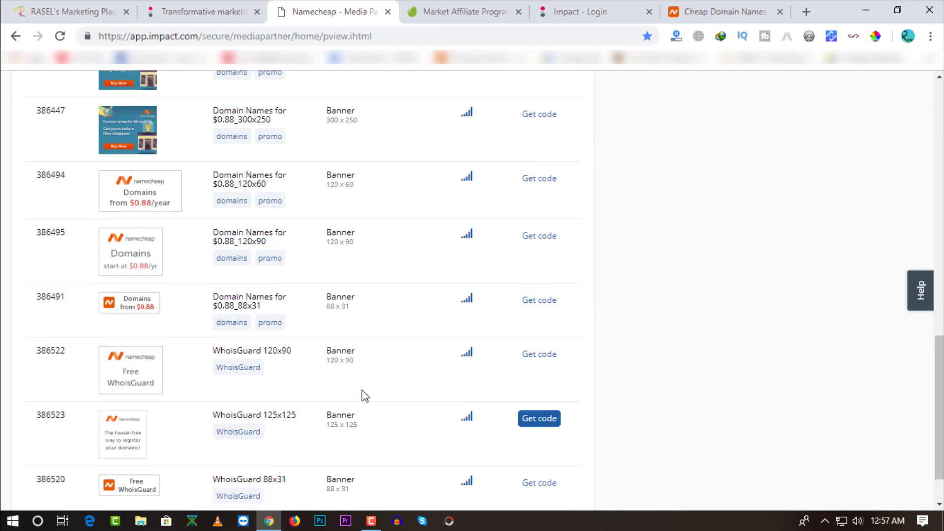
scroll(362, 391, "up", 15)
Step: View the account options and the Company Information settings, and return to the dashboard
left_click(805, 85)
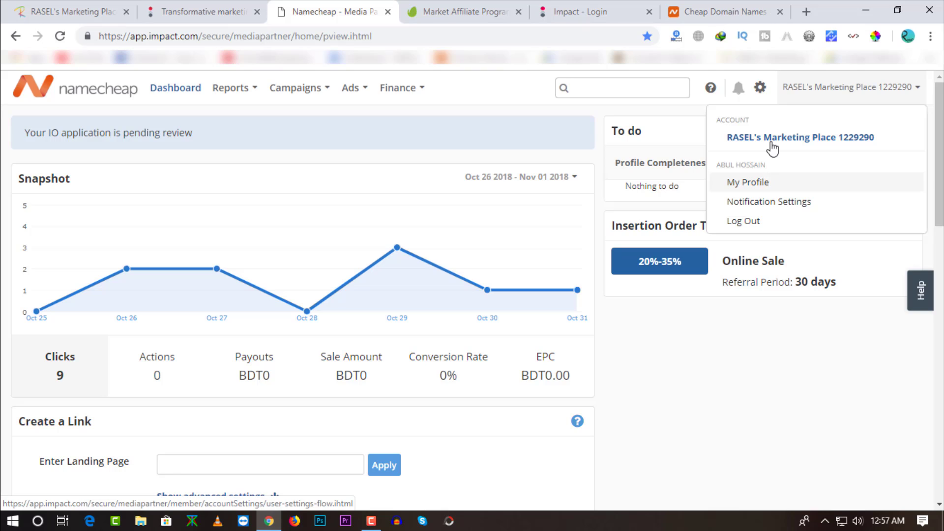
left_click(760, 89)
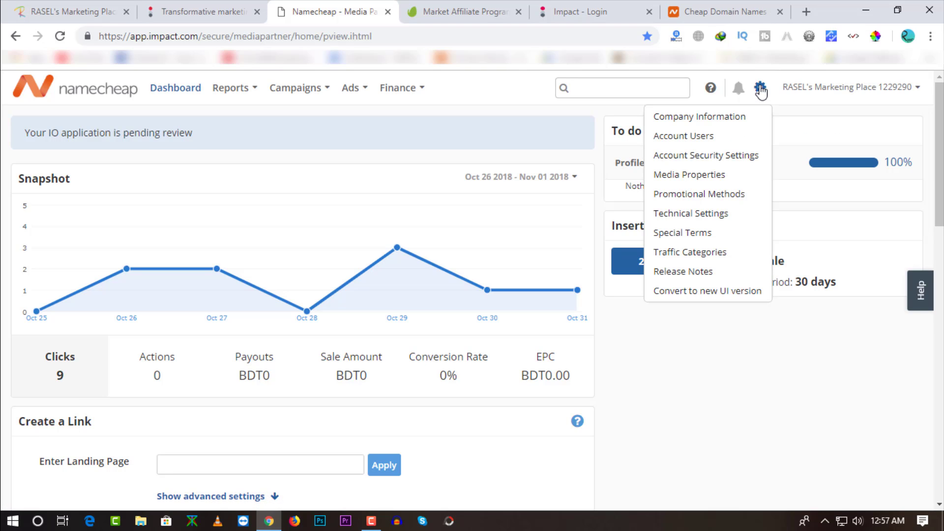
left_click(722, 117)
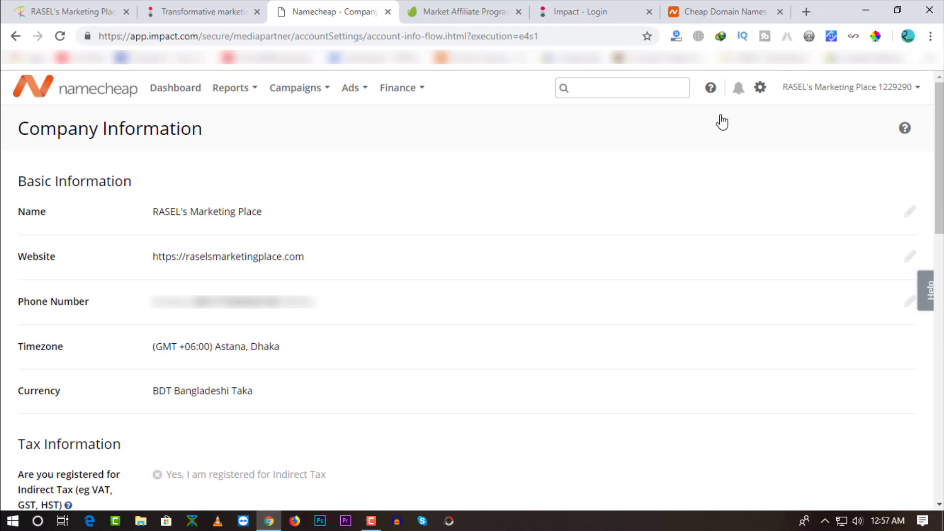
left_click(180, 93)
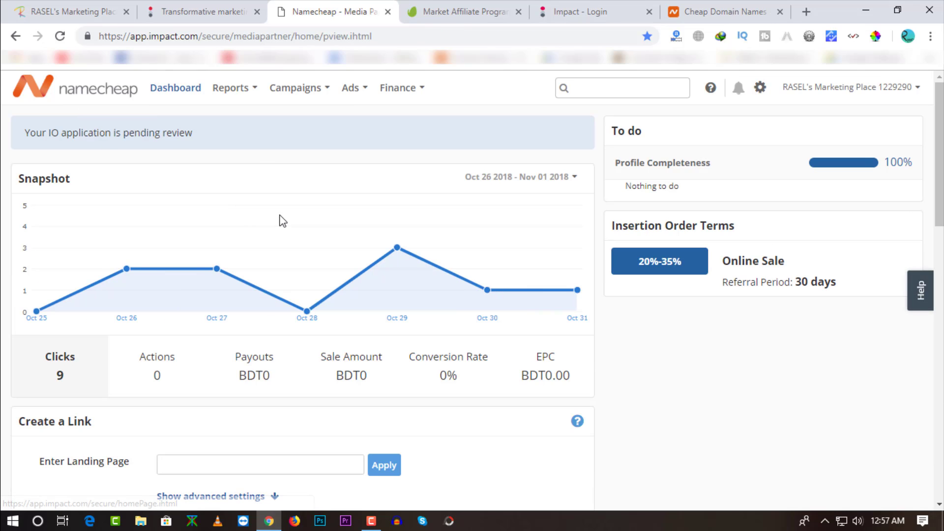
Step: Check the Envato Market affiliate join page, and return to the Namecheap dashboard to review its statistics and promotional link section
left_click(463, 11)
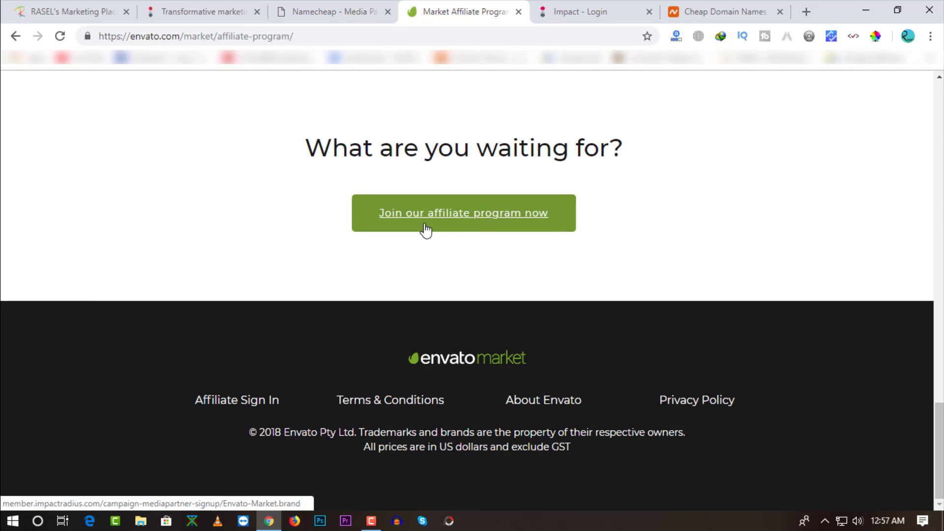
left_click(329, 12)
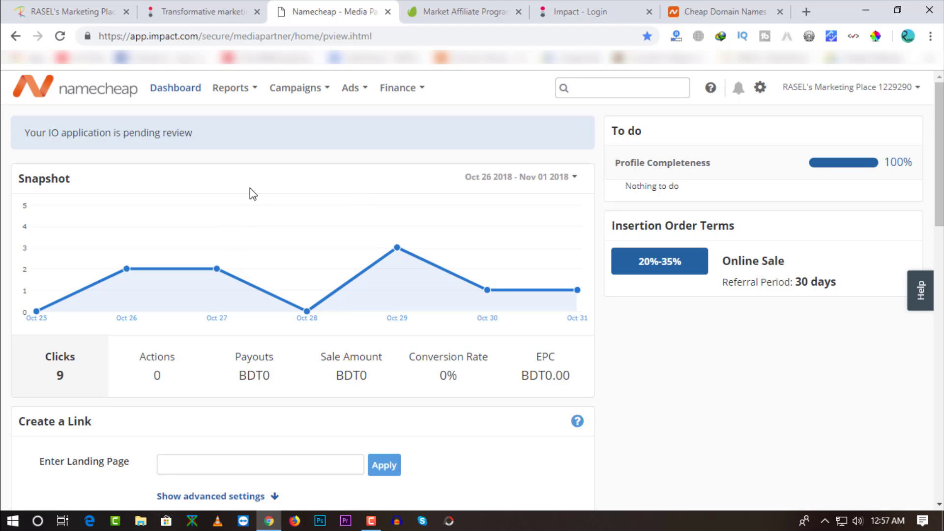
scroll(250, 188, "down", 5)
scroll(249, 193, "up", 3)
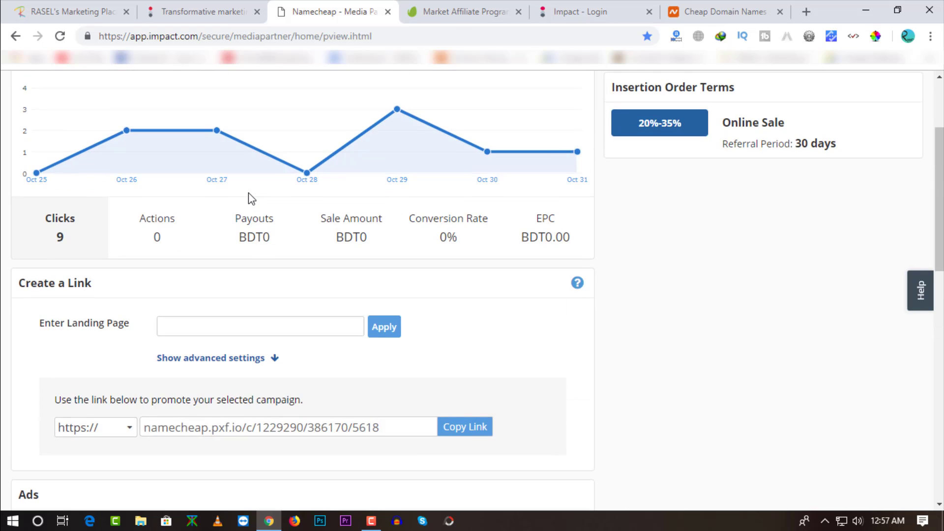
scroll(249, 193, "down", 6)
scroll(248, 193, "up", 5)
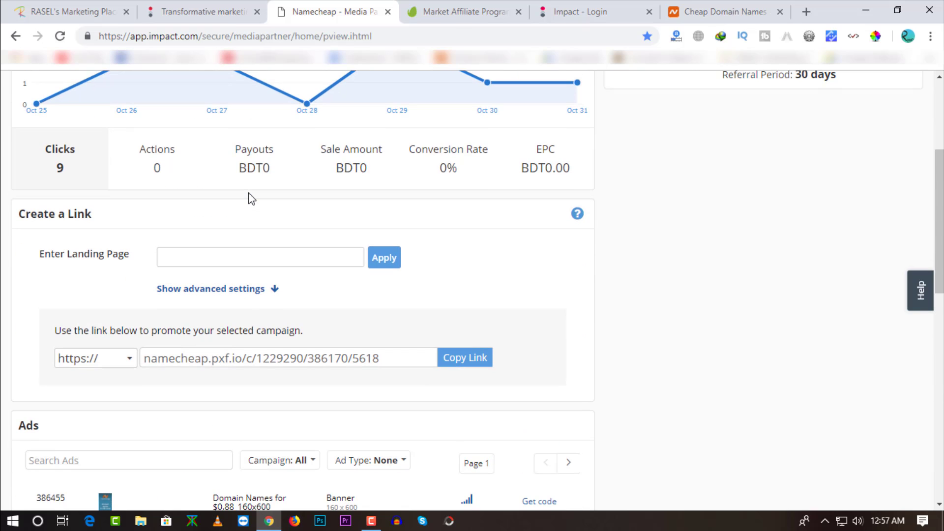
scroll(248, 193, "up", 4)
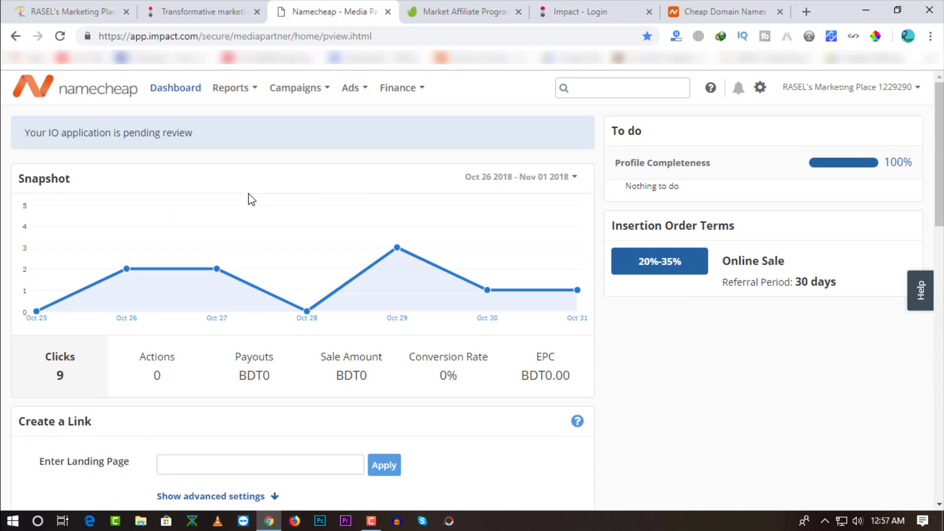
Step: Open the Overview report and examine its click chart, earnings figures and Top Campaigns table
left_click(239, 95)
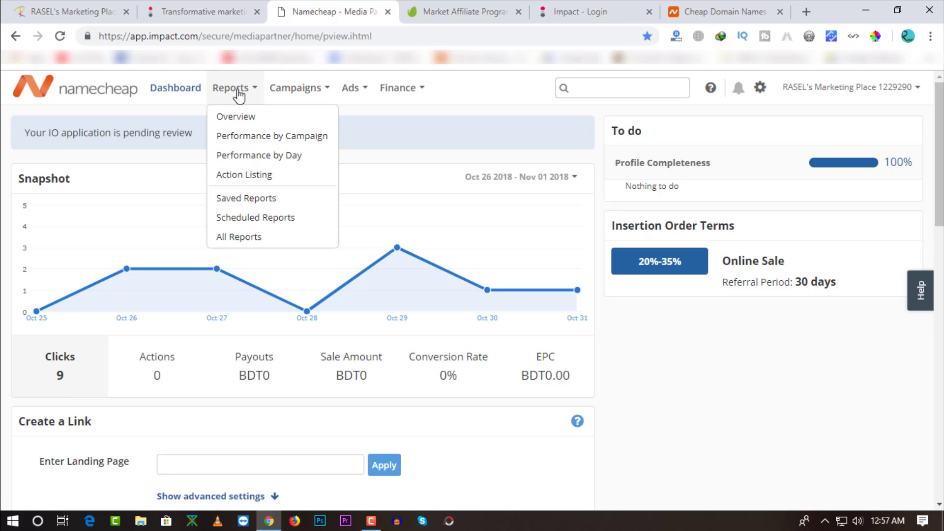
left_click(239, 117)
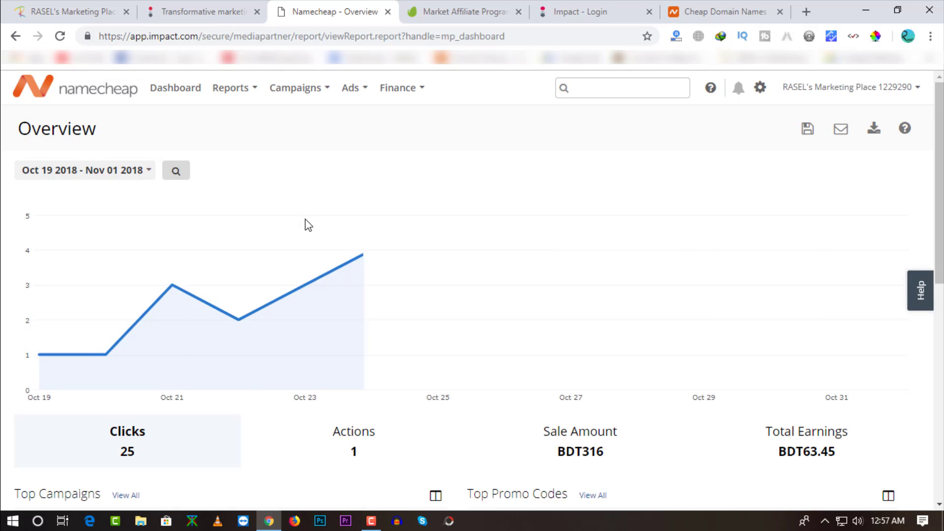
scroll(306, 221, "down", 3)
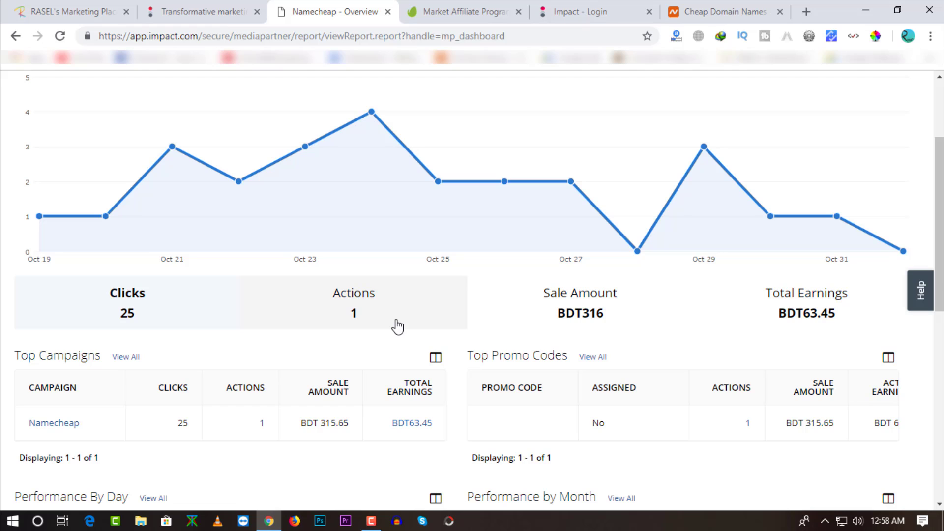
scroll(398, 326, "down", 2)
scroll(164, 328, "up", 1)
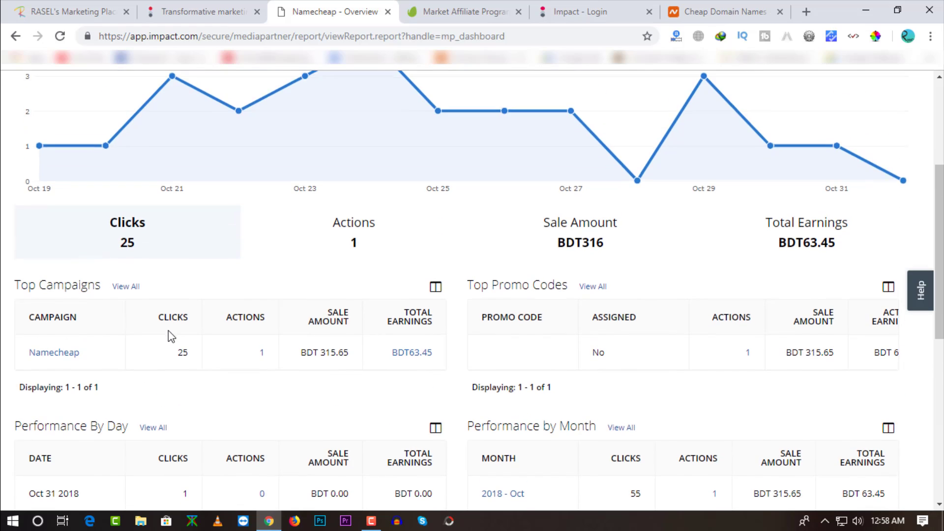
scroll(168, 331, "up", 4)
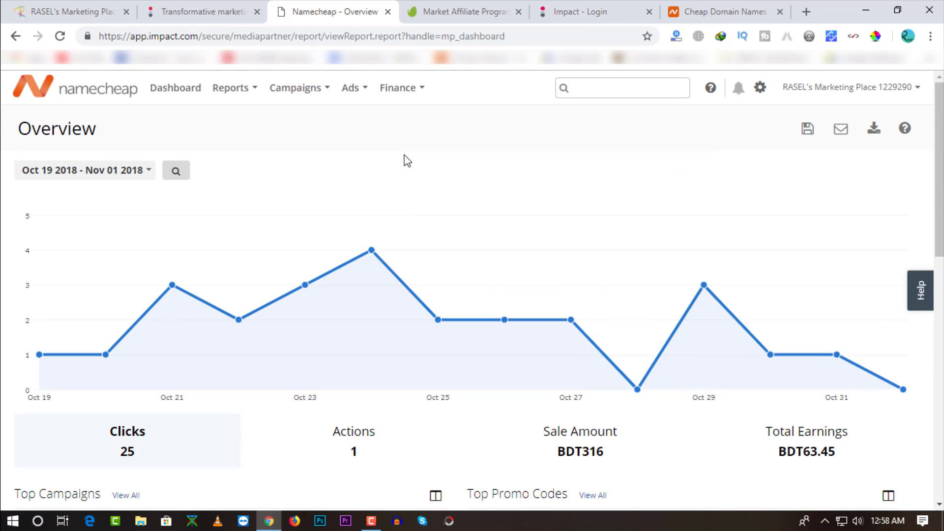
Step: View the Monthly Earnings report and the Partner Funds Transfer page in the finance area
left_click(388, 94)
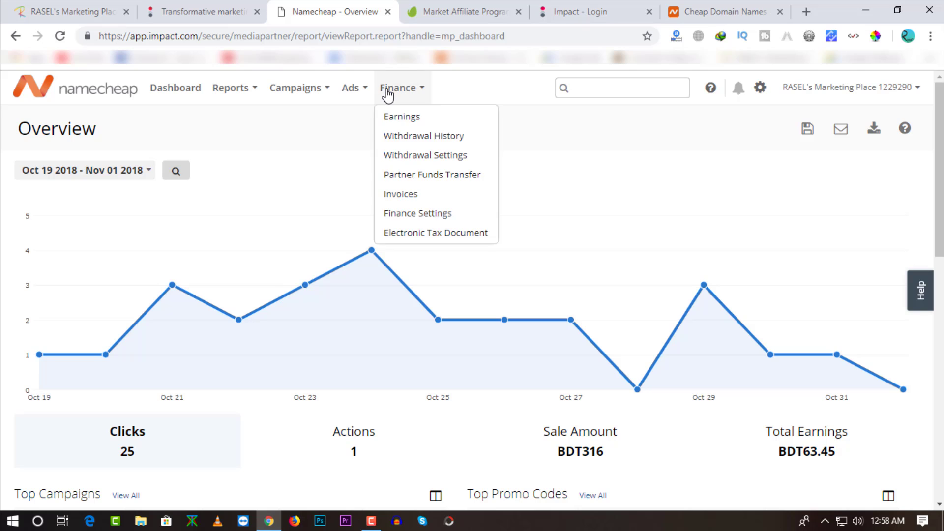
left_click(399, 119)
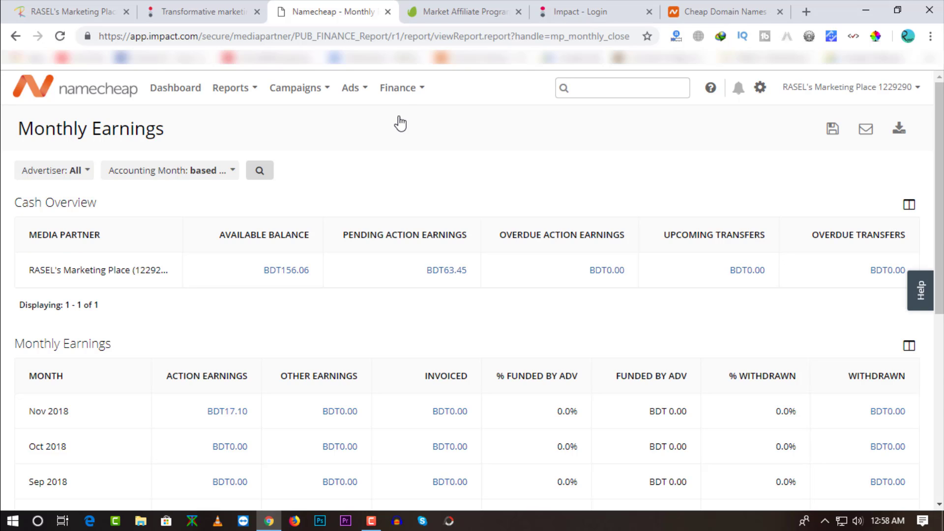
left_click(401, 89)
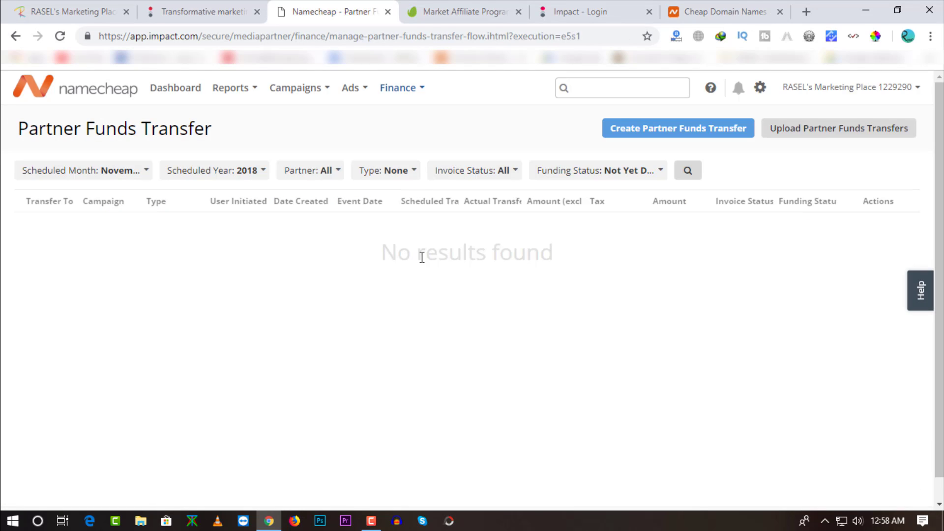
Step: Review the payment method and payment scheduling in Withdrawal Settings, and return to the dashboard
left_click(399, 95)
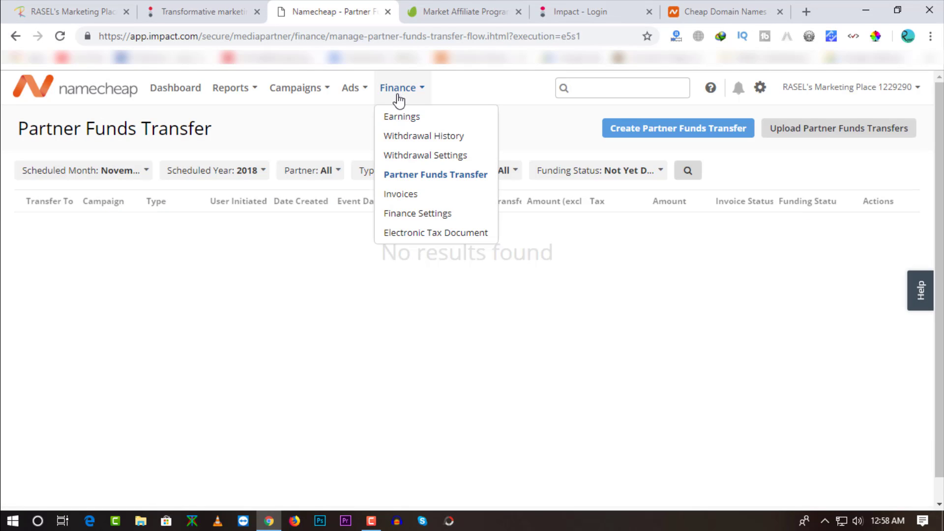
left_click(414, 158)
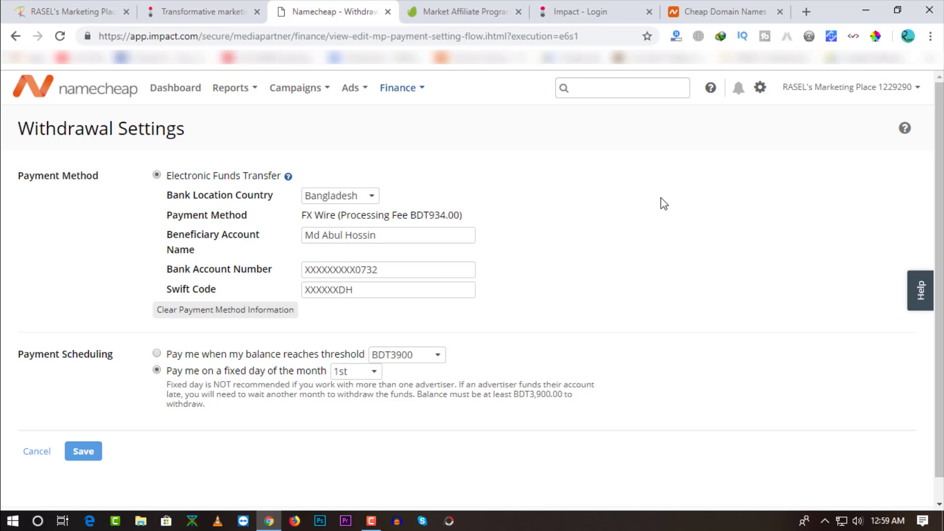
left_click(178, 93)
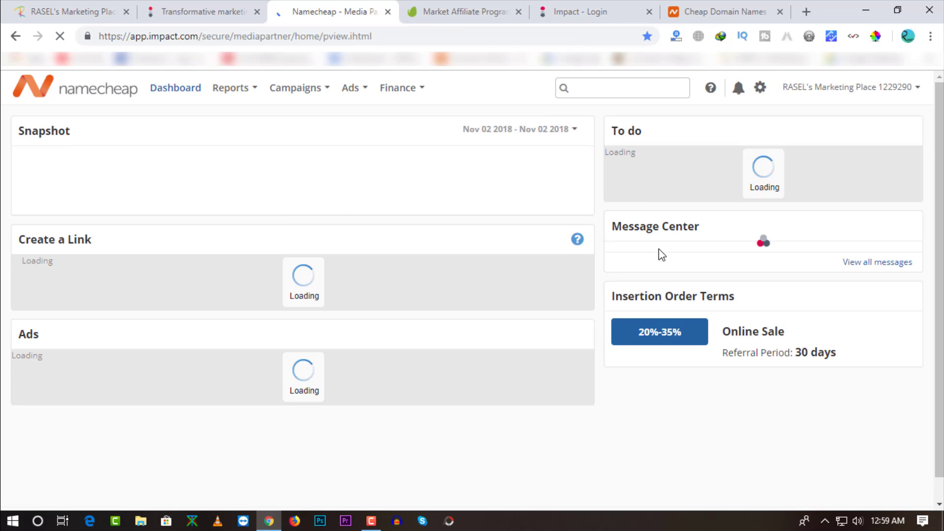